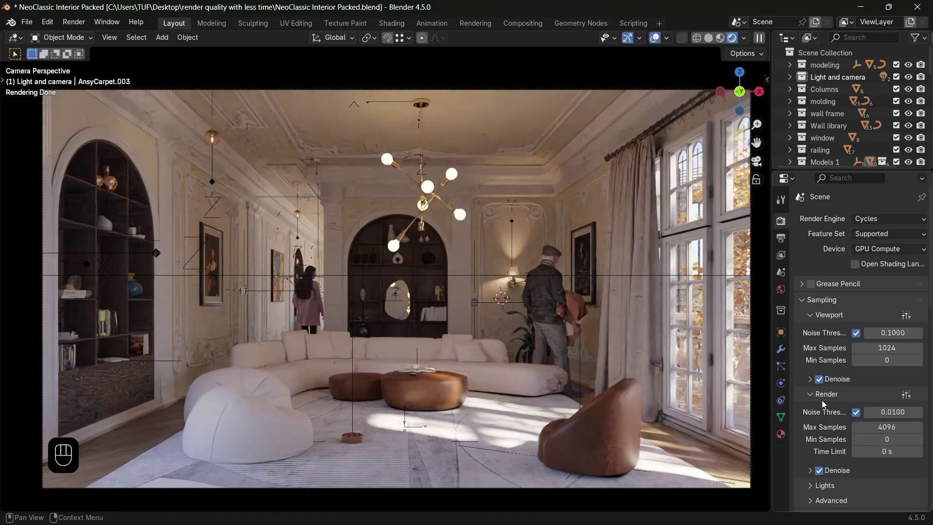
Step: Draw a render border (Ctrl+B) around the wall socket in the camera view
{"action": "scroll", "coordinate": [822, 400], "scroll_direction": "down", "scroll_amount": 1}
{"action": "scroll", "coordinate": [822, 400], "scroll_direction": "up", "scroll_amount": 1}
{"action": "left_click", "coordinate": [73, 22]}
{"action": "scroll", "coordinate": [822, 400], "scroll_direction": "down", "scroll_amount": 1}
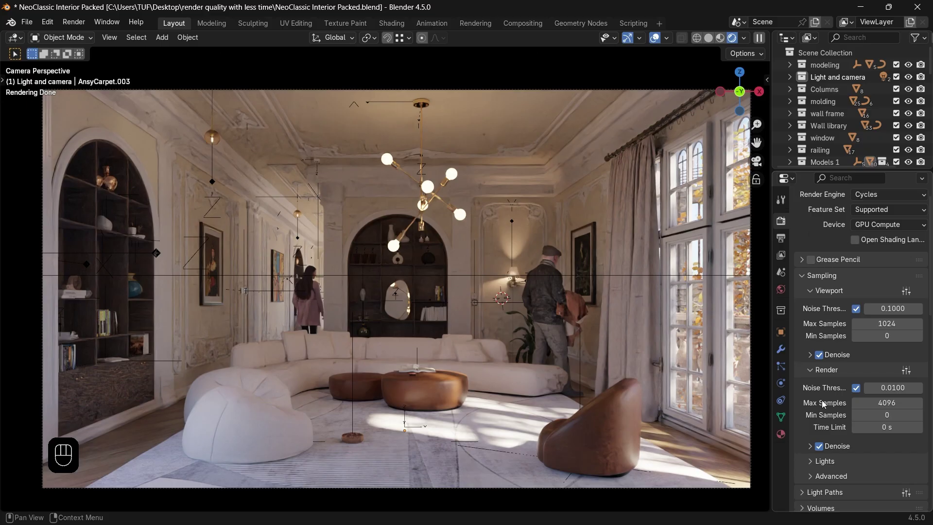
{"action": "scroll", "coordinate": [821, 401], "scroll_direction": "up", "scroll_amount": 1}
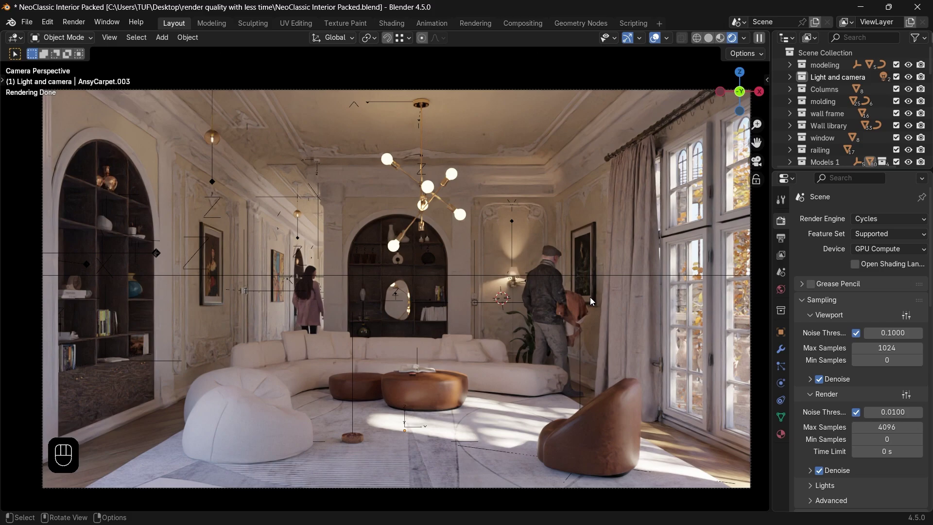
{"action": "key", "text": "ctrl+b"}
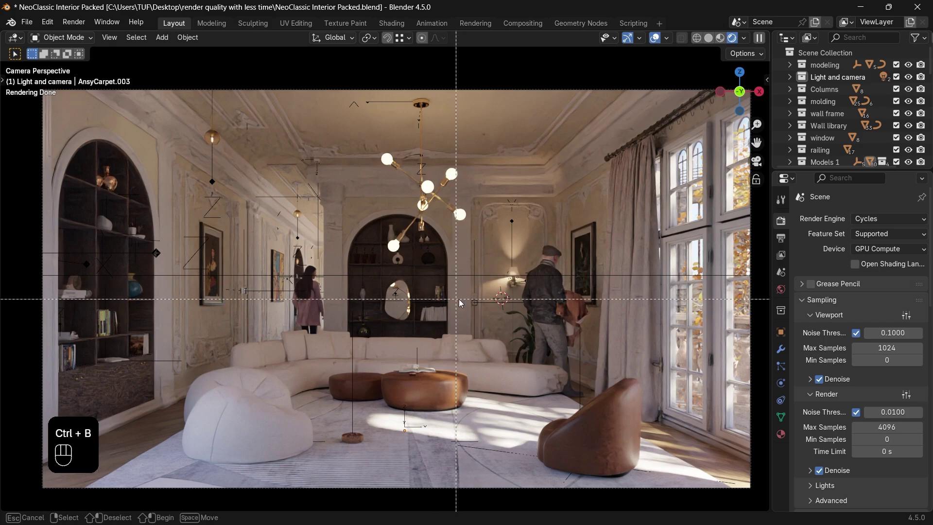
{"action": "left_click_drag", "start_coordinate": [463, 287], "coordinate": [482, 308]}
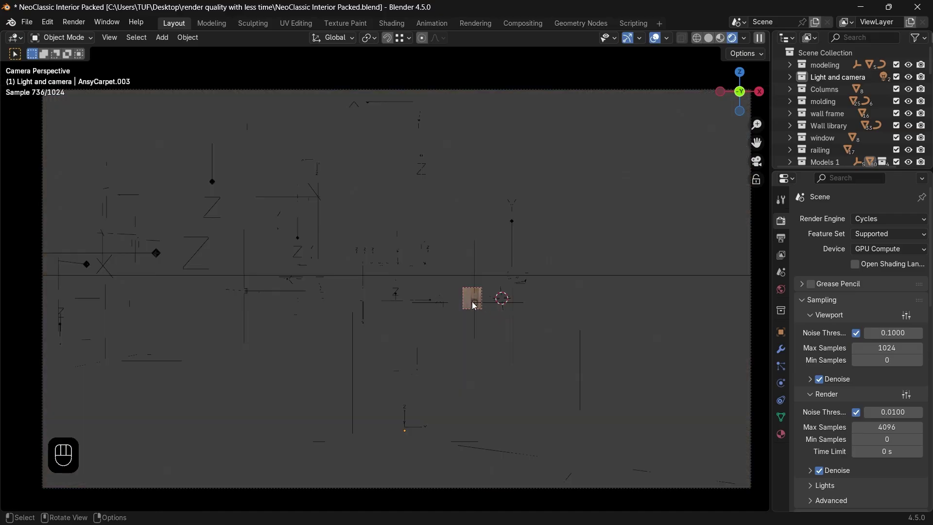
Step: Switch the viewport to Solid shading
{"action": "key", "text": "z"}
{"action": "left_click", "coordinate": [565, 296]}
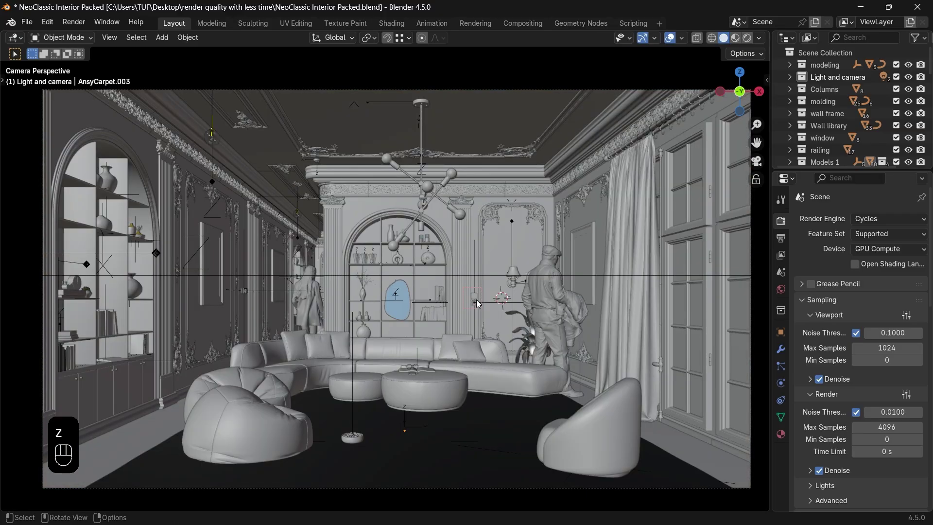
{"action": "scroll", "coordinate": [500, 309], "scroll_direction": "up", "scroll_amount": 5}
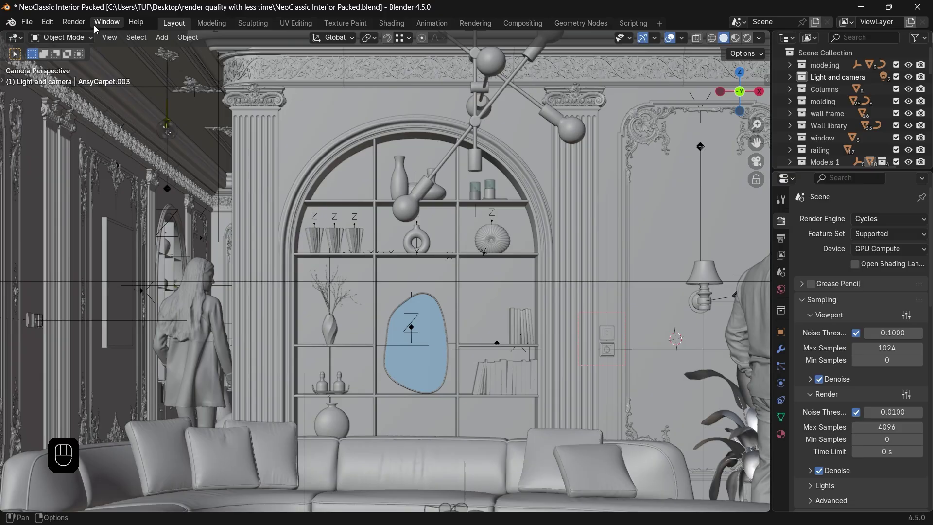
Step: Render the wall-socket region twice, then pan and zoom to inspect the pixelated result
{"action": "left_click", "coordinate": [74, 22]}
{"action": "left_click", "coordinate": [88, 37]}
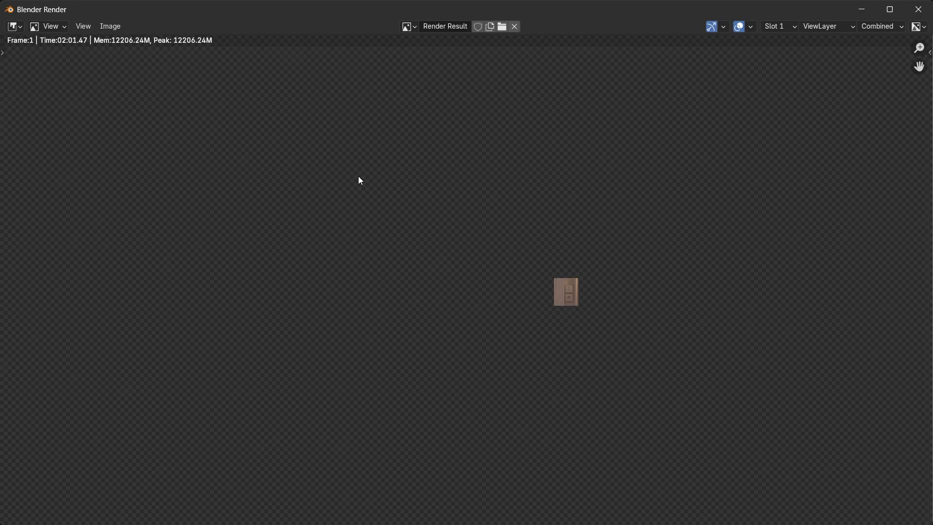
{"action": "left_click", "coordinate": [919, 17]}
{"action": "left_click", "coordinate": [72, 19]}
{"action": "middle_click_drag", "start_coordinate": [548, 302], "coordinate": [443, 285]}
{"action": "scroll", "coordinate": [469, 296], "scroll_direction": "up", "scroll_amount": 10}
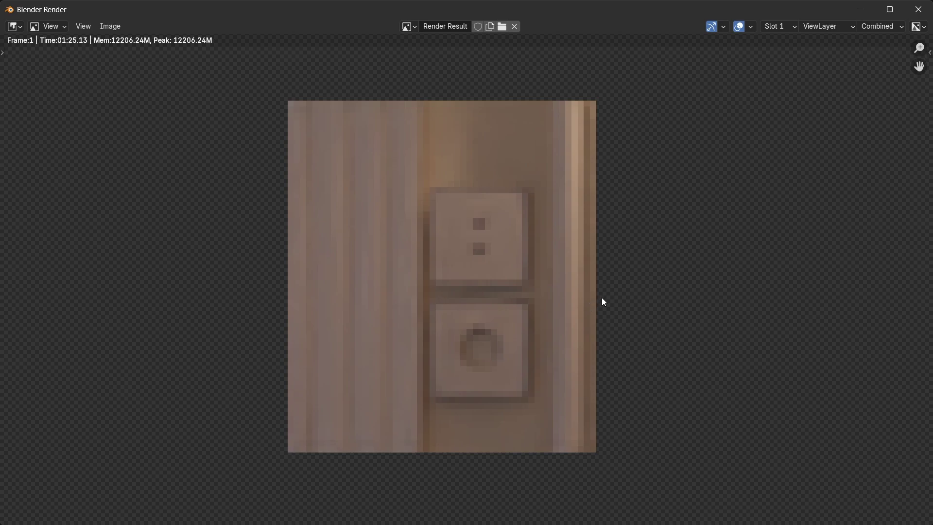
Step: Close the render window and change Render Max Samples from 4096 to 400
{"action": "left_click", "coordinate": [918, 9]}
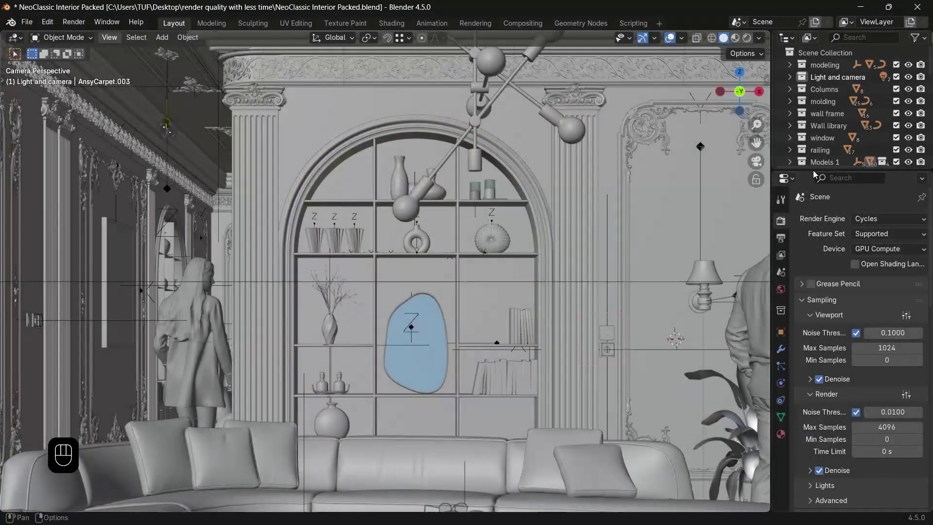
{"action": "scroll", "coordinate": [823, 379], "scroll_direction": "down", "scroll_amount": 3}
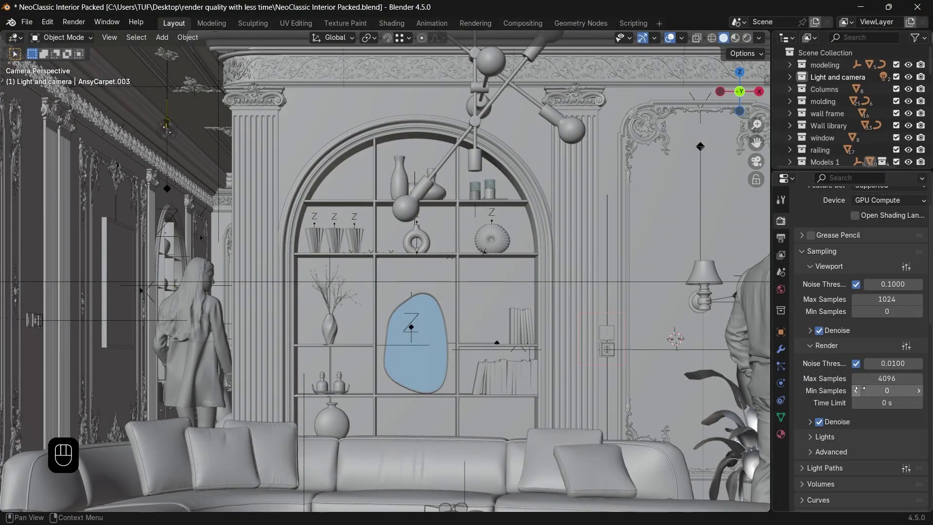
{"action": "double_click", "coordinate": [900, 379]}
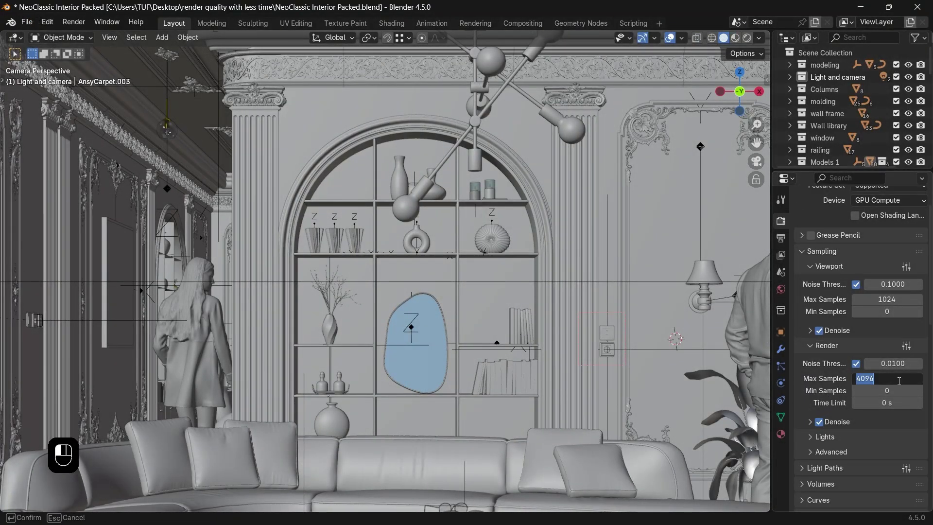
{"action": "type", "text": "400"}
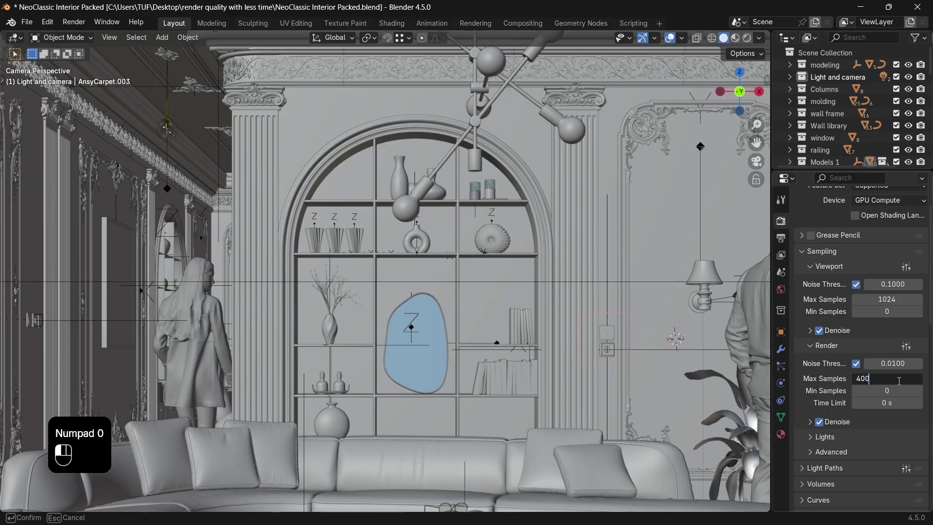
{"action": "key", "text": "Return"}
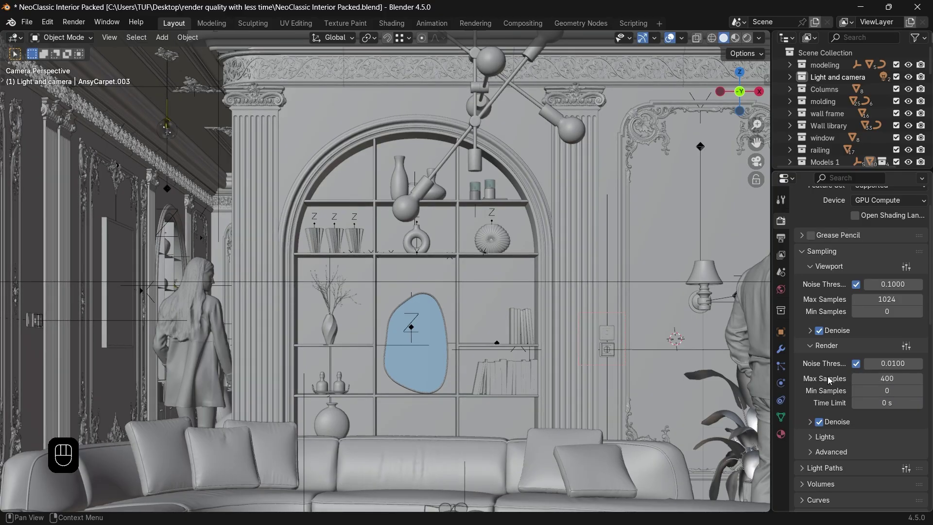
Step: Set the Output resolution scale to 400% and render the wall-socket region again
{"action": "left_click", "coordinate": [781, 241]}
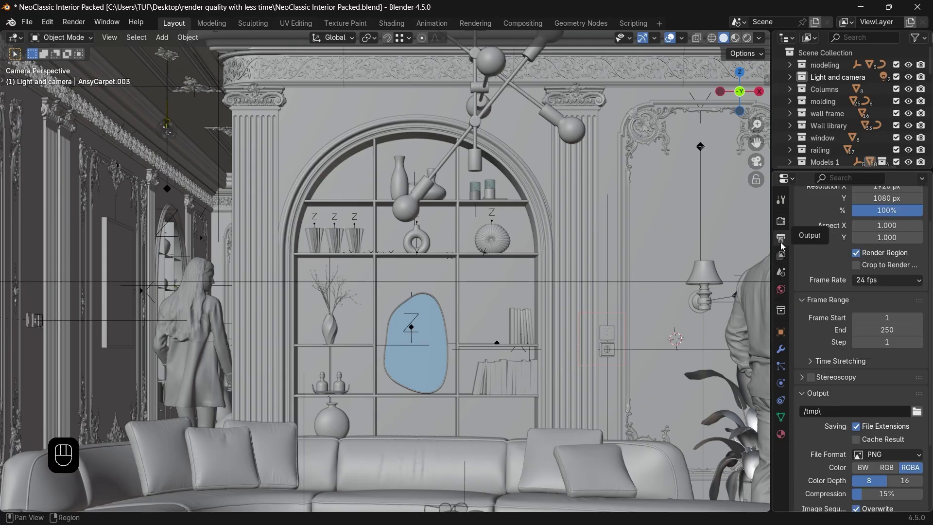
{"action": "scroll", "coordinate": [832, 276], "scroll_direction": "up", "scroll_amount": 3}
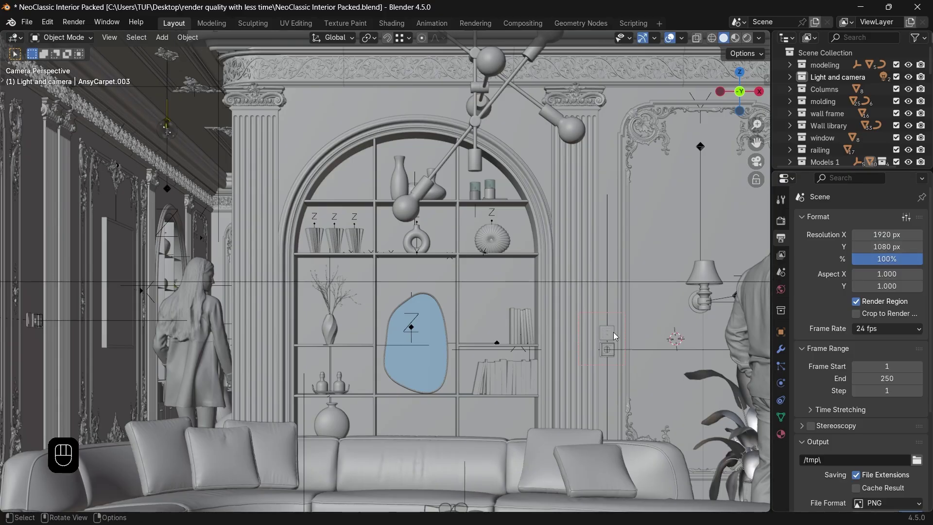
{"action": "scroll", "coordinate": [614, 334], "scroll_direction": "down", "scroll_amount": 5}
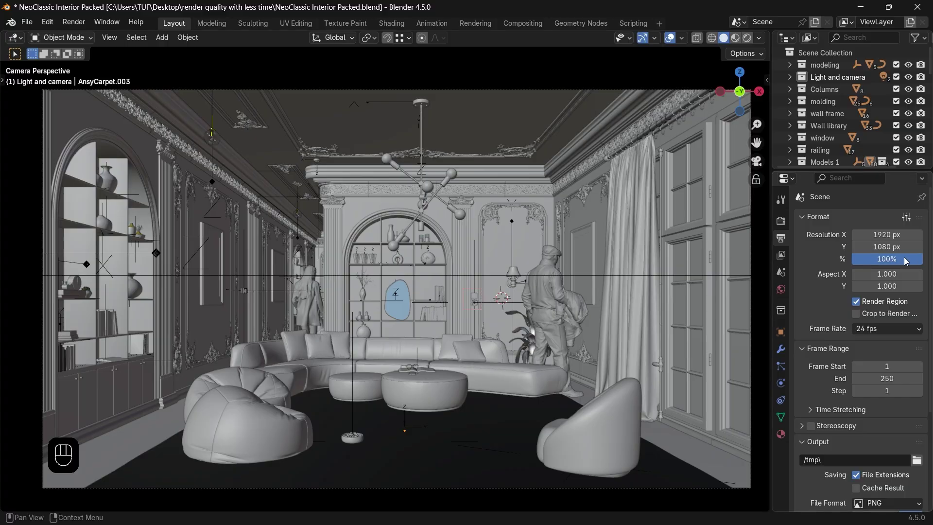
{"action": "left_click", "coordinate": [906, 218]}
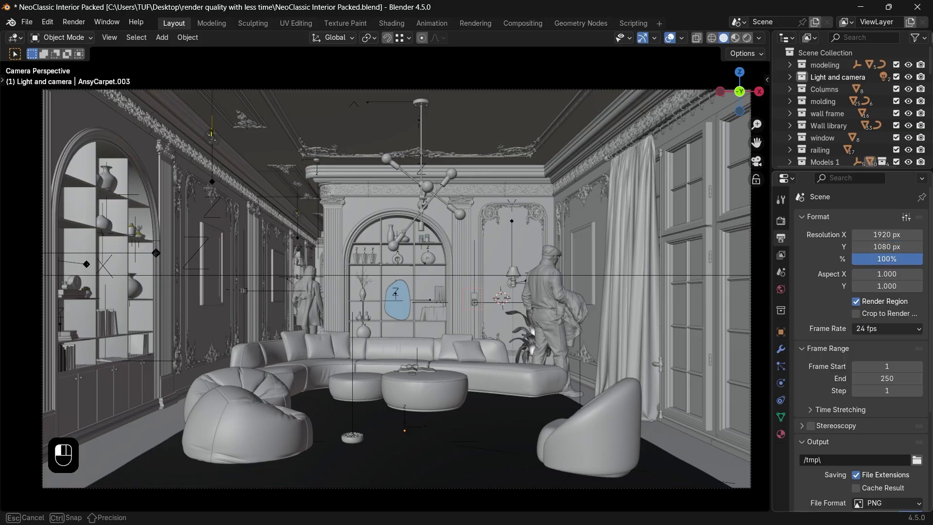
{"action": "left_click", "coordinate": [899, 259]}
{"action": "type", "text": "400"}
{"action": "key", "text": "Return"}
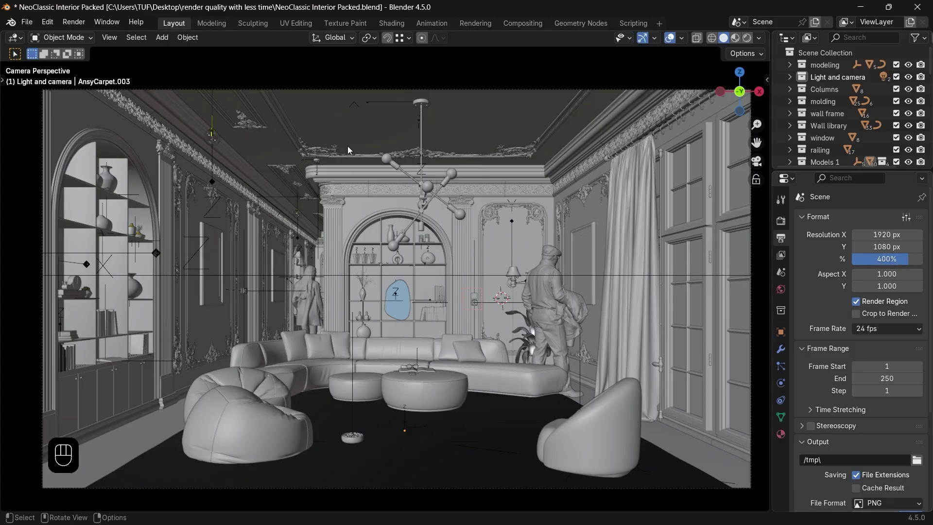
{"action": "left_click", "coordinate": [73, 22]}
{"action": "left_click", "coordinate": [88, 36]}
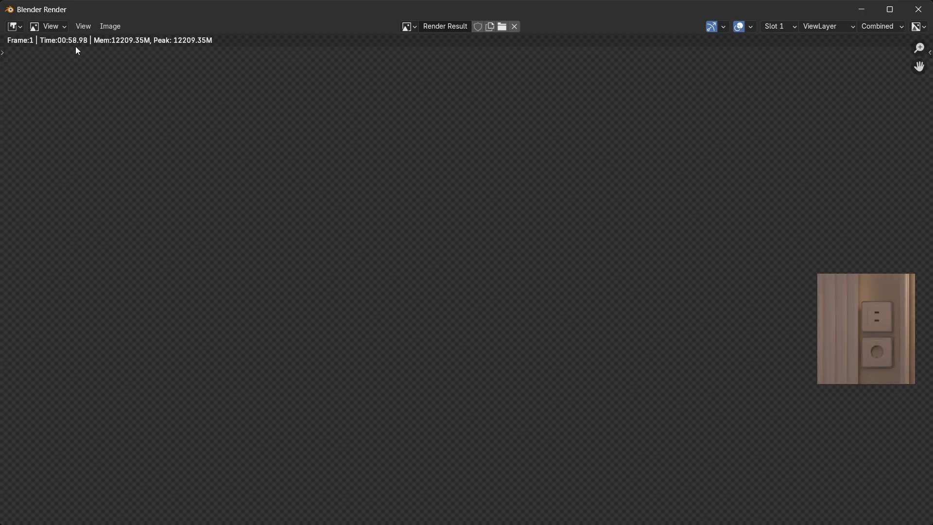
Step: Pan and zoom across the sharper wall-socket render, then close the render window
{"action": "middle_click_drag", "start_coordinate": [633, 305], "coordinate": [306, 262]}
{"action": "scroll", "coordinate": [542, 323], "scroll_direction": "up", "scroll_amount": 5}
{"action": "middle_click_drag", "start_coordinate": [584, 337], "coordinate": [439, 334]}
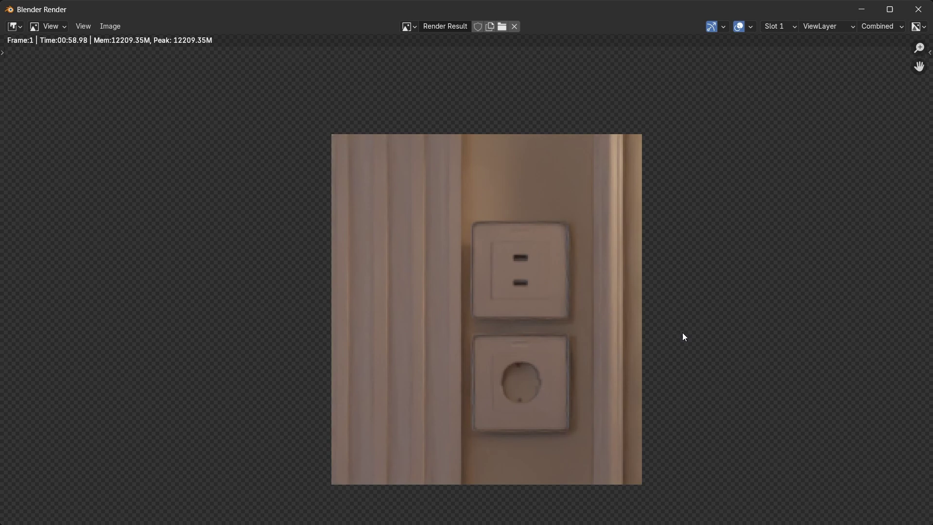
{"action": "middle_click_drag", "start_coordinate": [656, 329], "coordinate": [833, 330]}
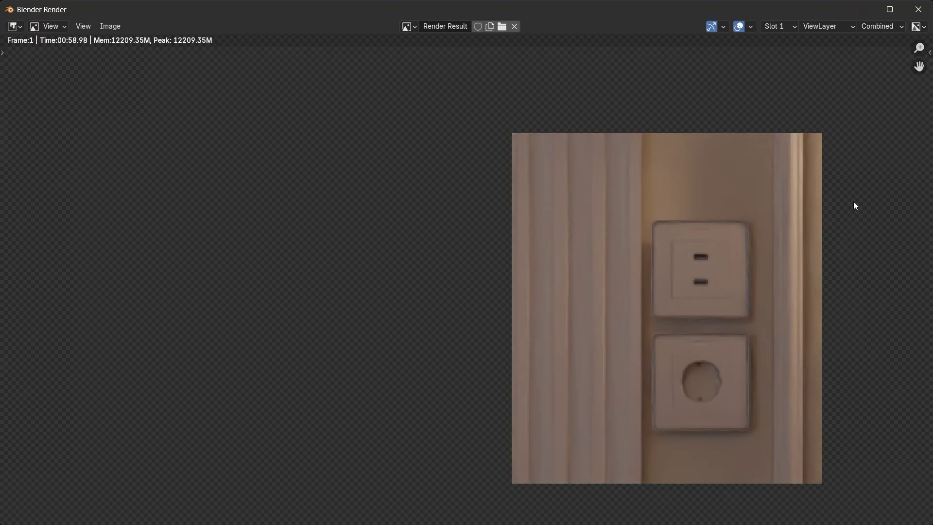
{"action": "left_click", "coordinate": [918, 10]}
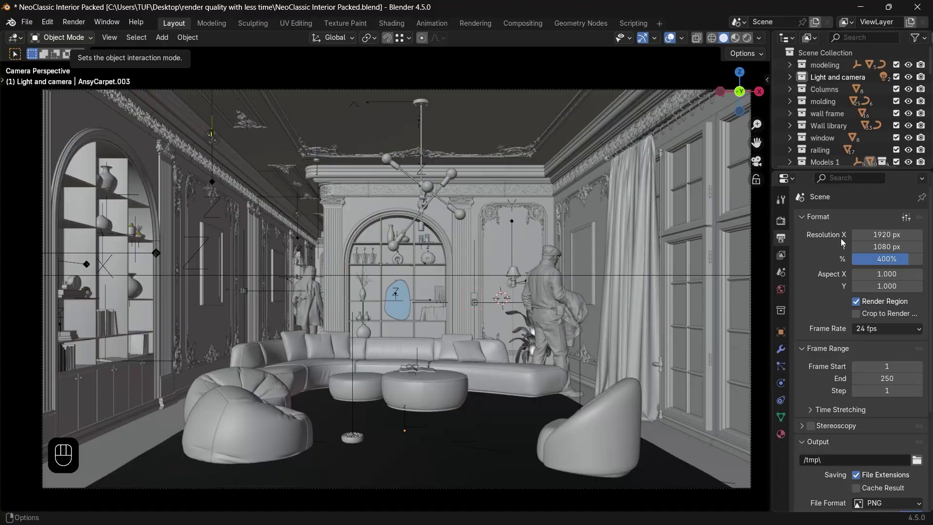
Step: Set resolution scale to 800% and Render Max Samples to 200
{"action": "left_click", "coordinate": [898, 261]}
{"action": "type", "text": "100"}
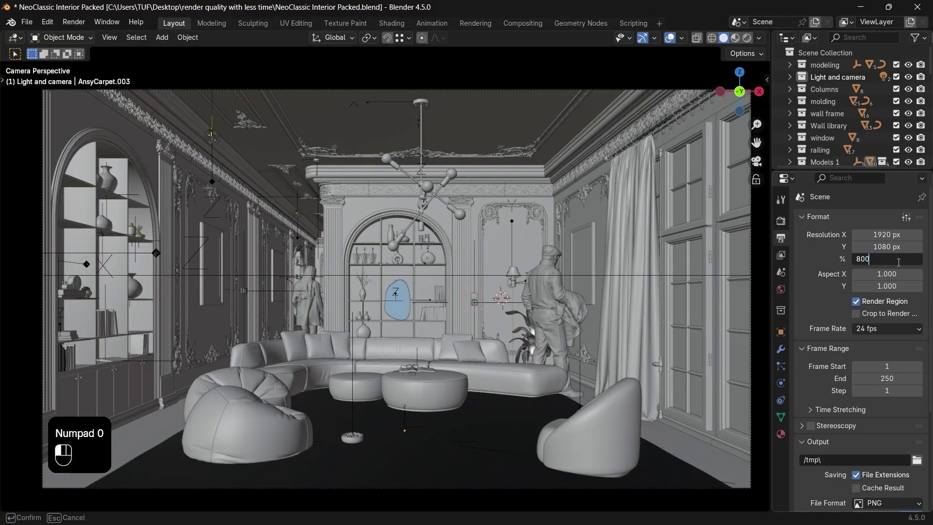
{"action": "key", "text": "Return"}
{"action": "left_click", "coordinate": [781, 221]}
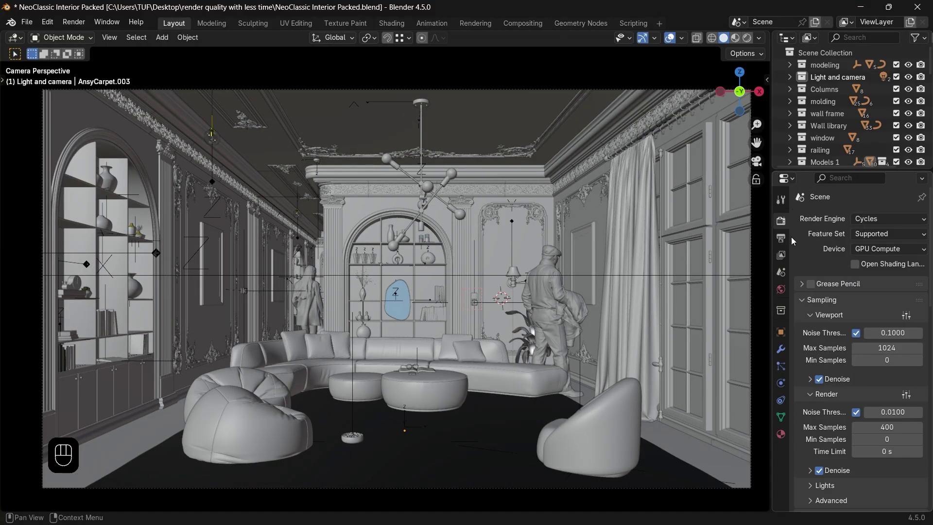
{"action": "double_click", "coordinate": [887, 427]}
{"action": "type", "text": "200"}
{"action": "key", "text": "Return"}
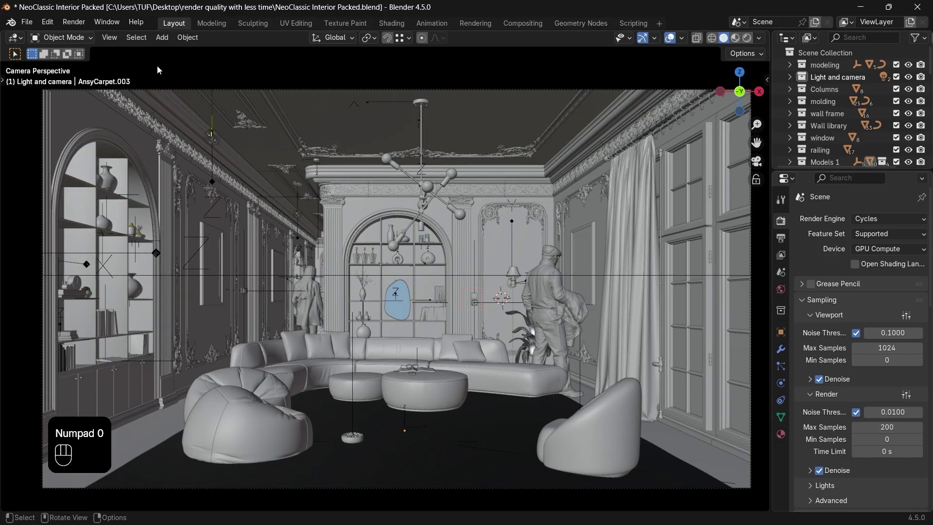
Step: Render the outlet region, pan and zoom to inspect it, and close the render window
{"action": "left_click", "coordinate": [74, 22]}
{"action": "left_click", "coordinate": [102, 36]}
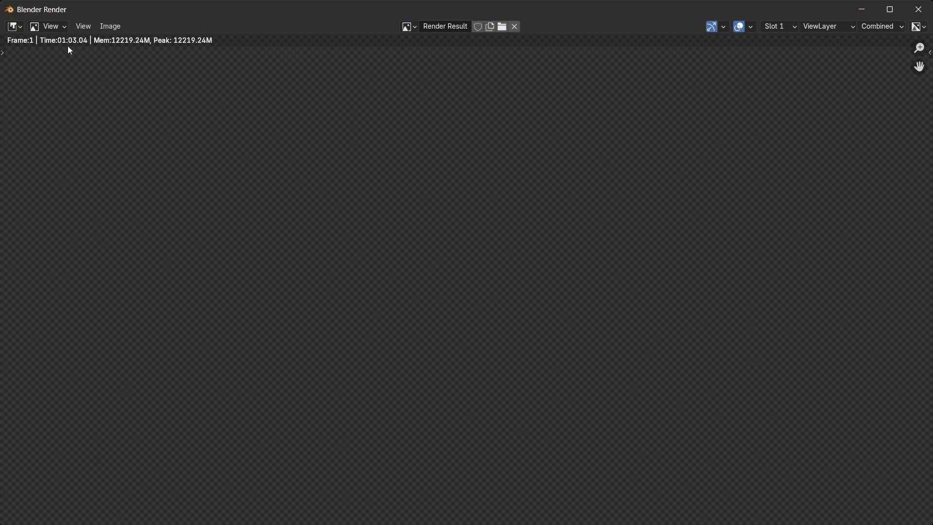
{"action": "middle_click_drag", "start_coordinate": [576, 261], "coordinate": [390, 275]}
{"action": "scroll", "coordinate": [390, 282], "scroll_direction": "up", "scroll_amount": 8}
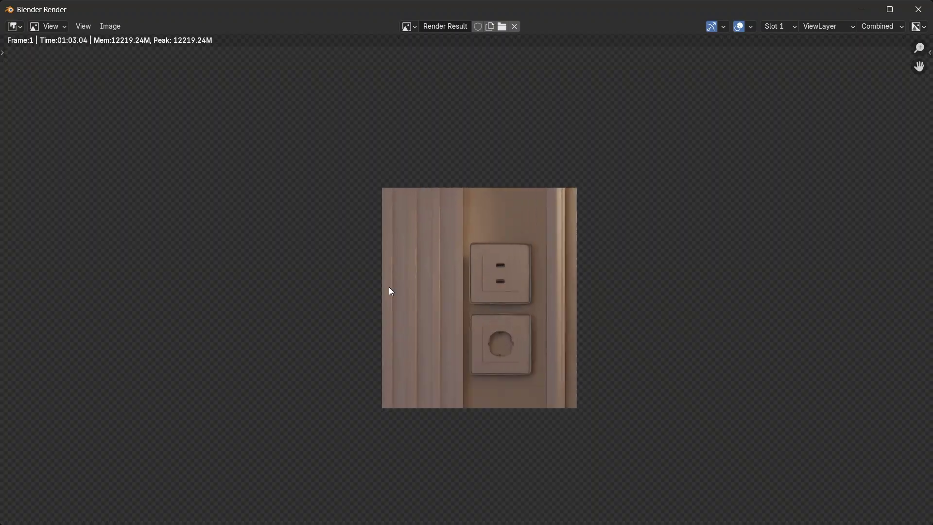
{"action": "scroll", "coordinate": [437, 279], "scroll_direction": "down", "scroll_amount": 1}
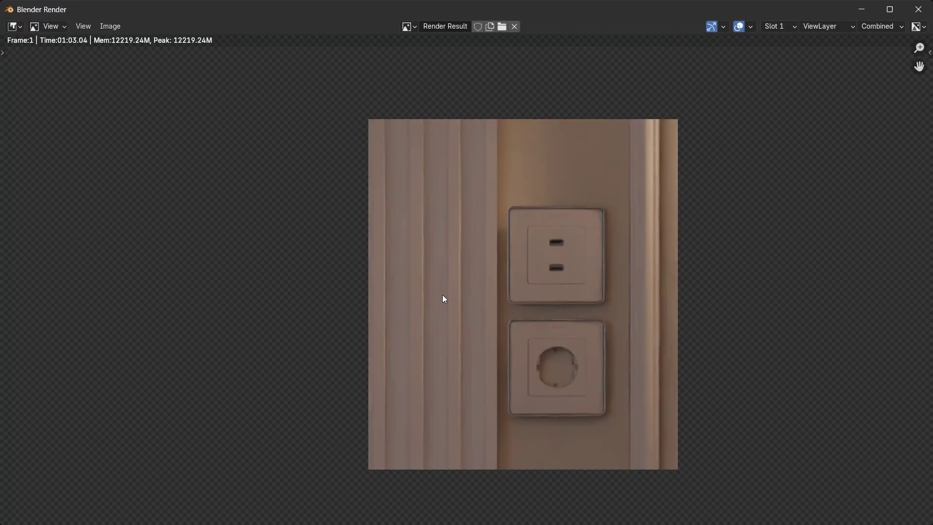
{"action": "scroll", "coordinate": [444, 299], "scroll_direction": "down", "scroll_amount": 12}
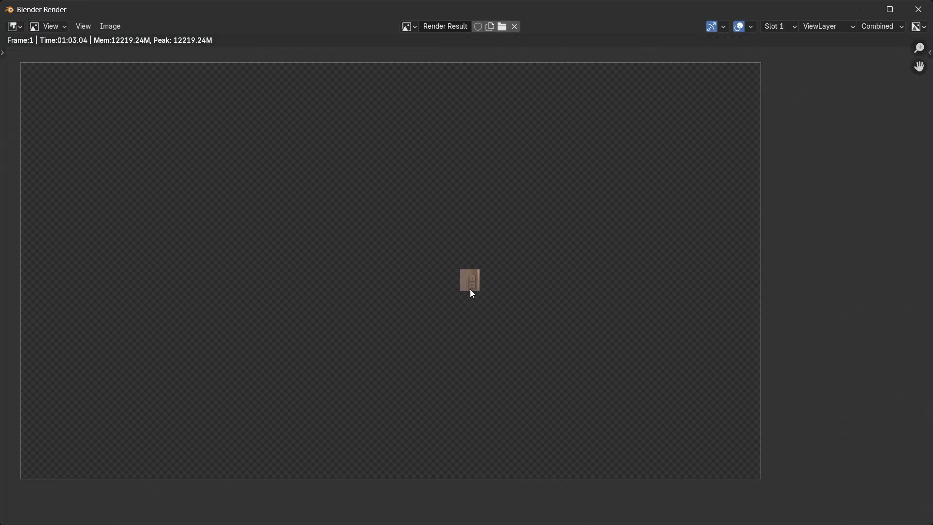
{"action": "scroll", "coordinate": [471, 290], "scroll_direction": "up", "scroll_amount": 12}
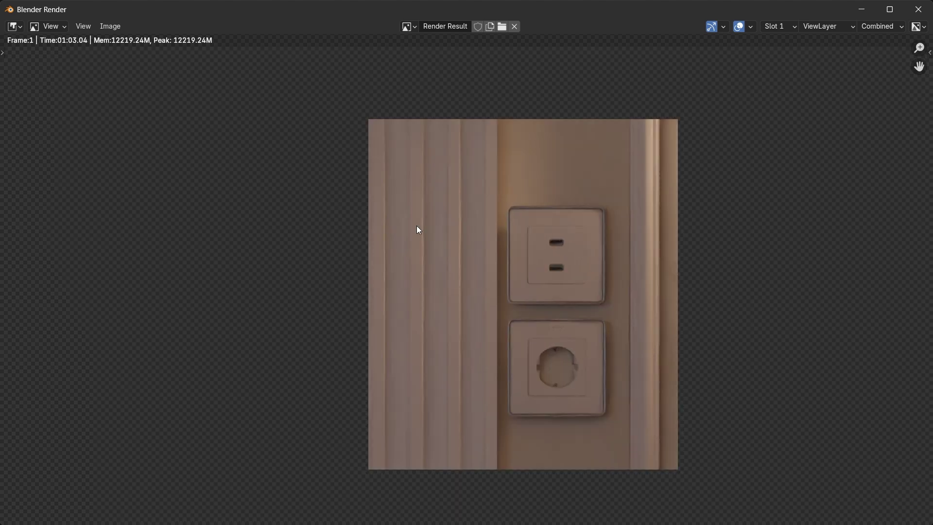
{"action": "left_click", "coordinate": [907, 17]}
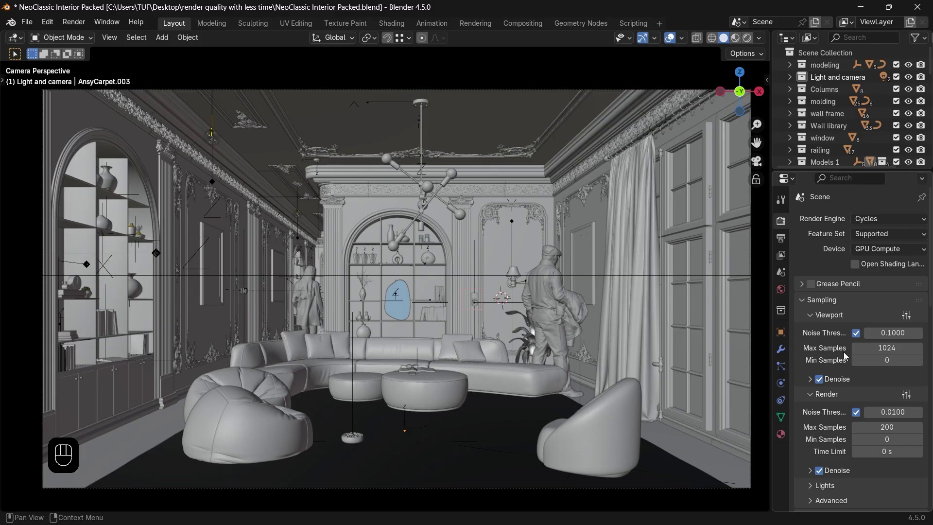
Step: Collapse Viewport sampling and raise the Render Noise Threshold from 0.01 to 0.3
{"action": "left_click", "coordinate": [843, 394], "text": "ctrl"}
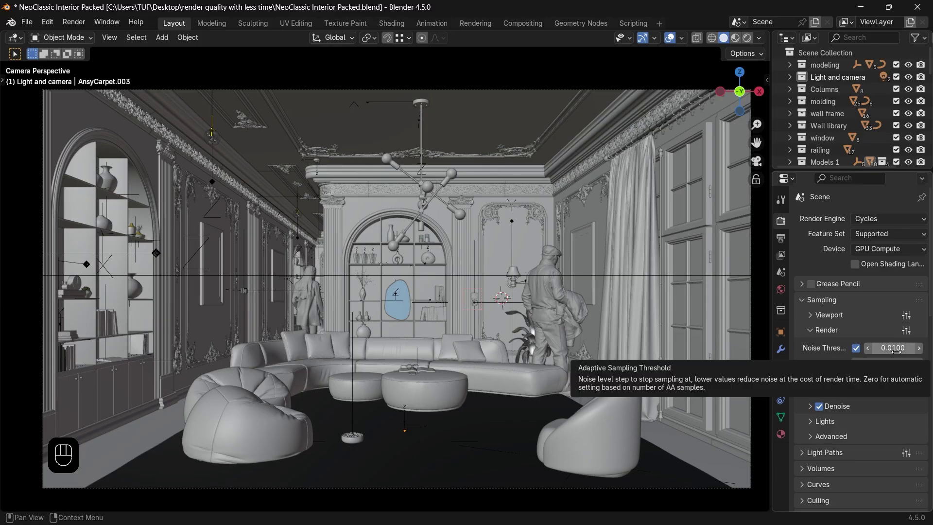
{"action": "left_click", "coordinate": [897, 348]}
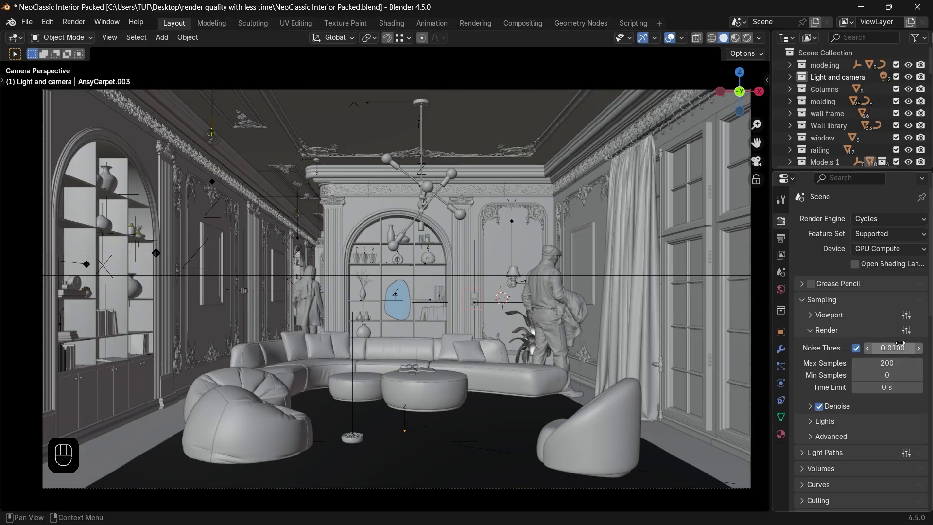
{"action": "type", "text": "0.3"}
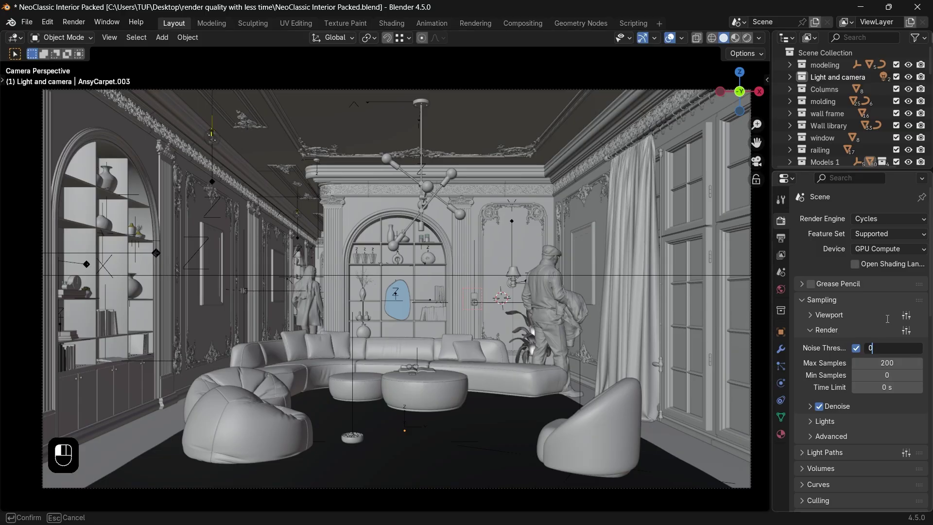
{"action": "key", "text": "Return"}
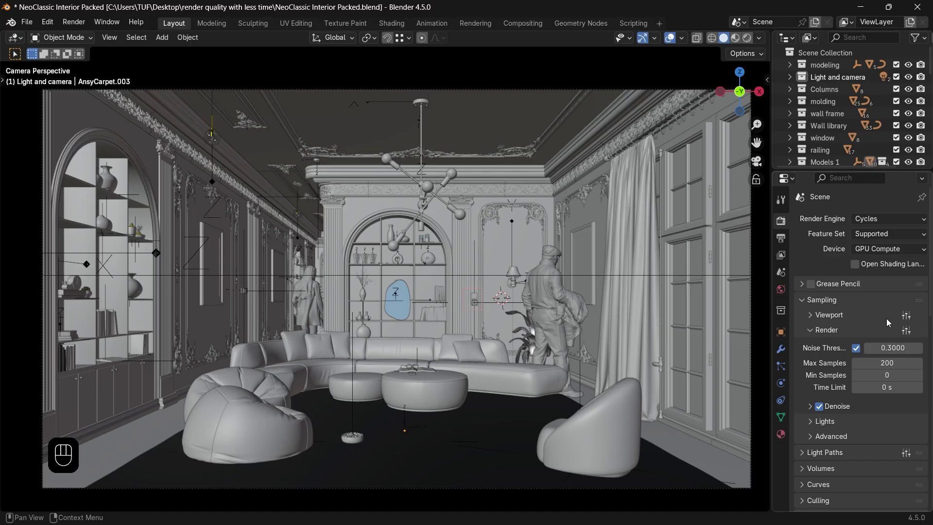
{"action": "left_click", "coordinate": [781, 238]}
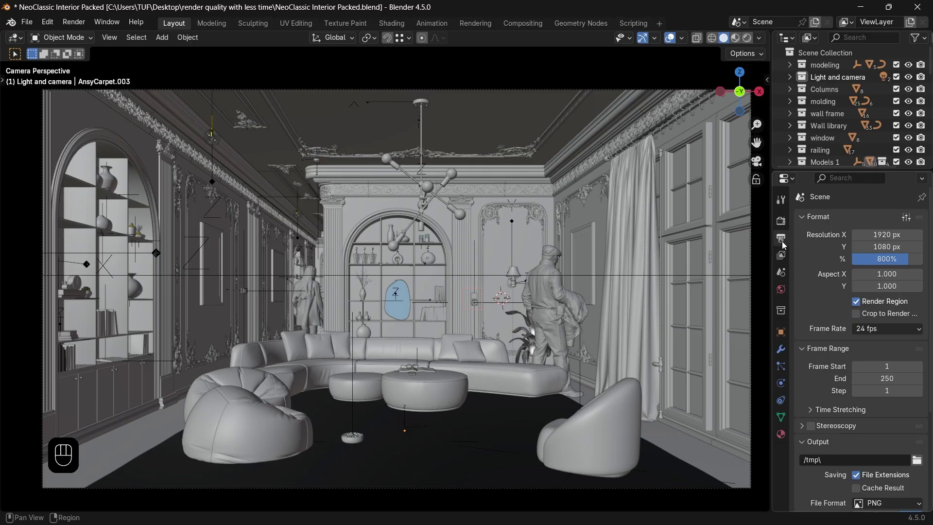
Step: Render the outlet region with the 0.3 noise threshold, inspect it, and close the render window
{"action": "left_click", "coordinate": [74, 22]}
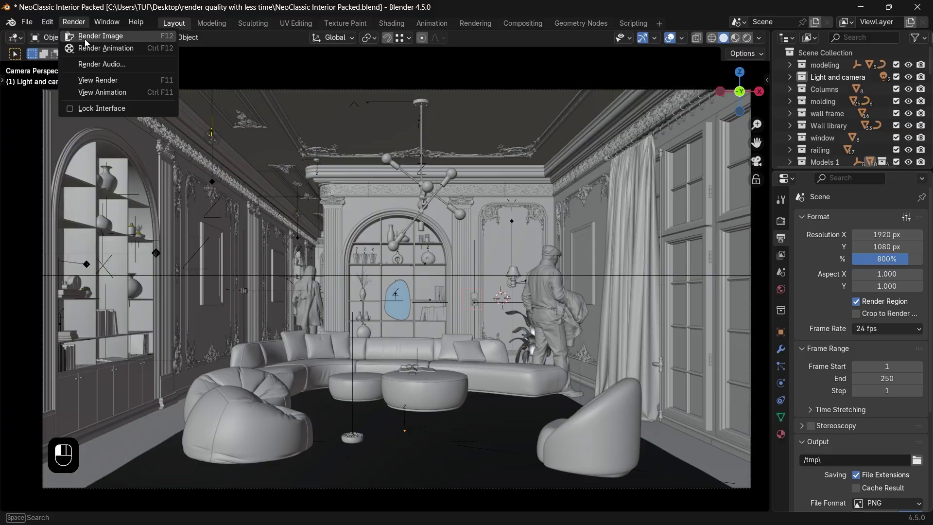
{"action": "left_click", "coordinate": [84, 38]}
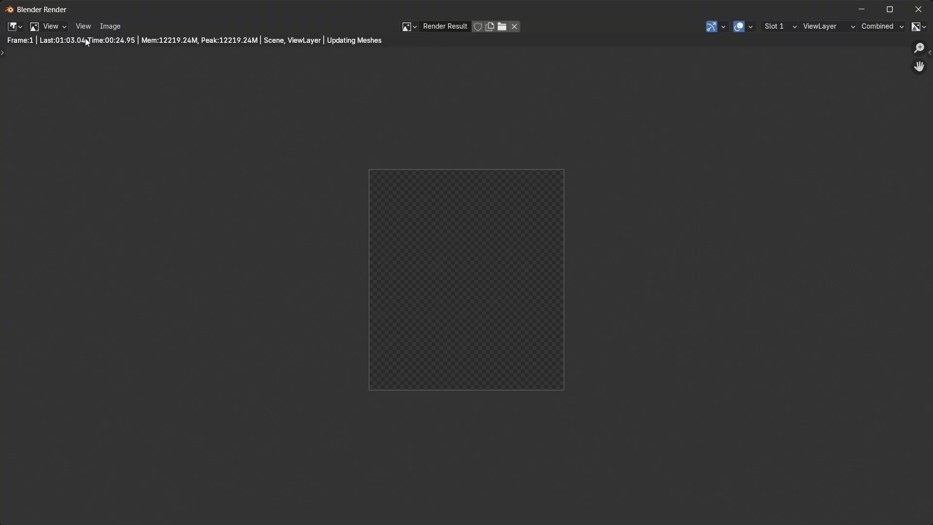
{"action": "key", "text": "Escape"}
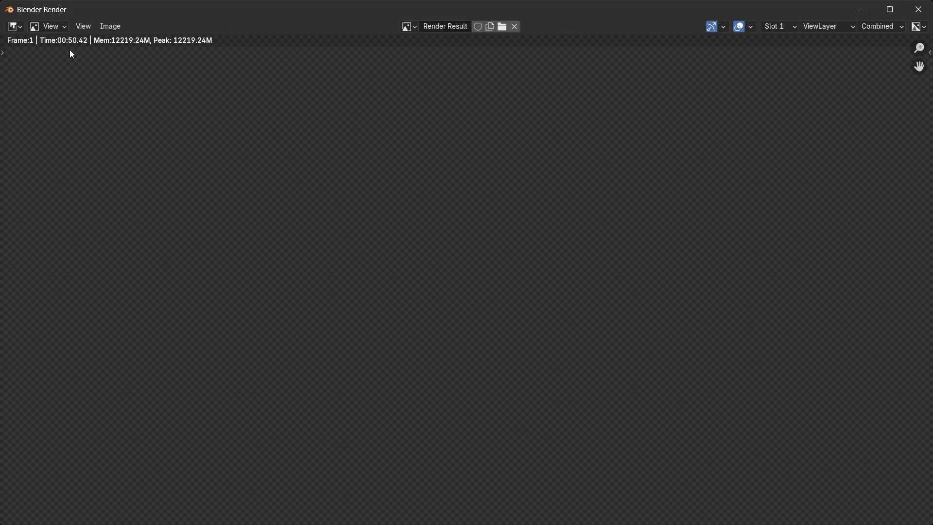
{"action": "scroll", "coordinate": [538, 234], "scroll_direction": "down", "scroll_amount": 3}
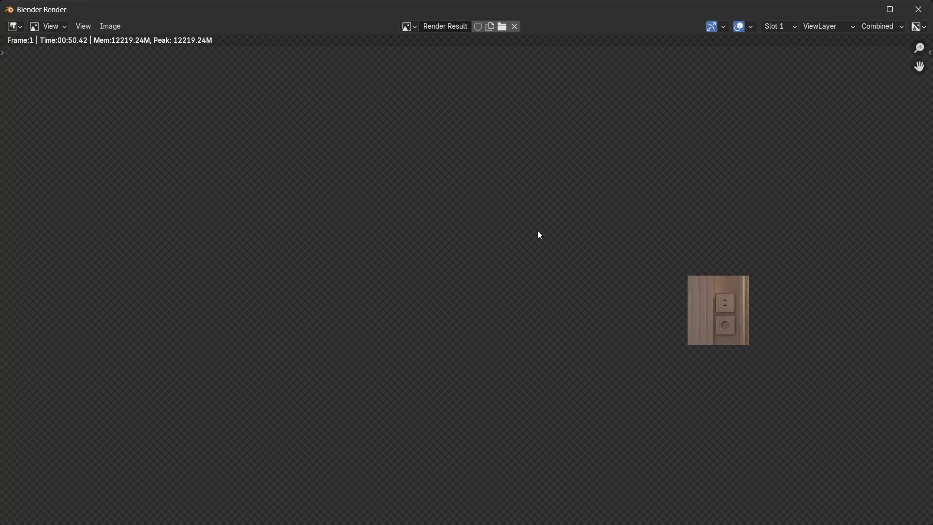
{"action": "scroll", "coordinate": [433, 255], "scroll_direction": "down", "scroll_amount": 1}
{"action": "scroll", "coordinate": [494, 273], "scroll_direction": "up", "scroll_amount": 6}
{"action": "middle_click_drag", "start_coordinate": [494, 273], "coordinate": [306, 270]}
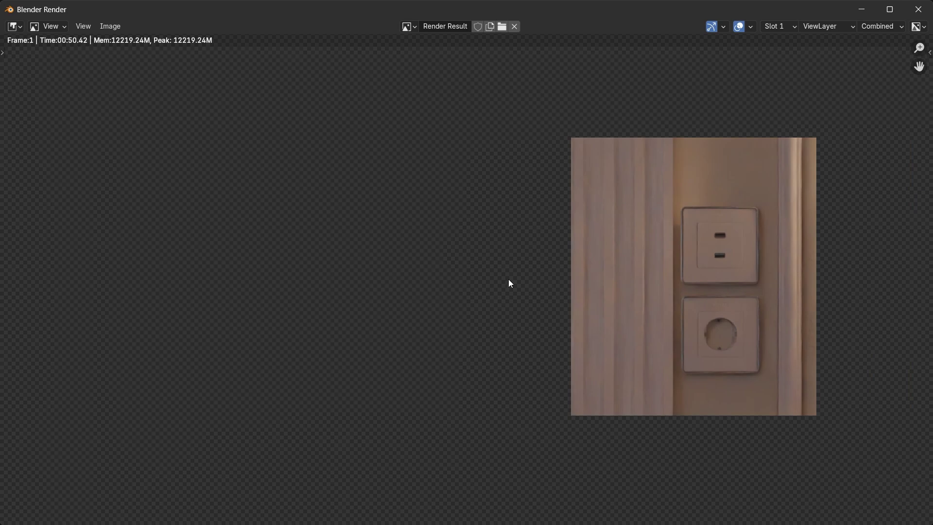
{"action": "left_click", "coordinate": [915, 14]}
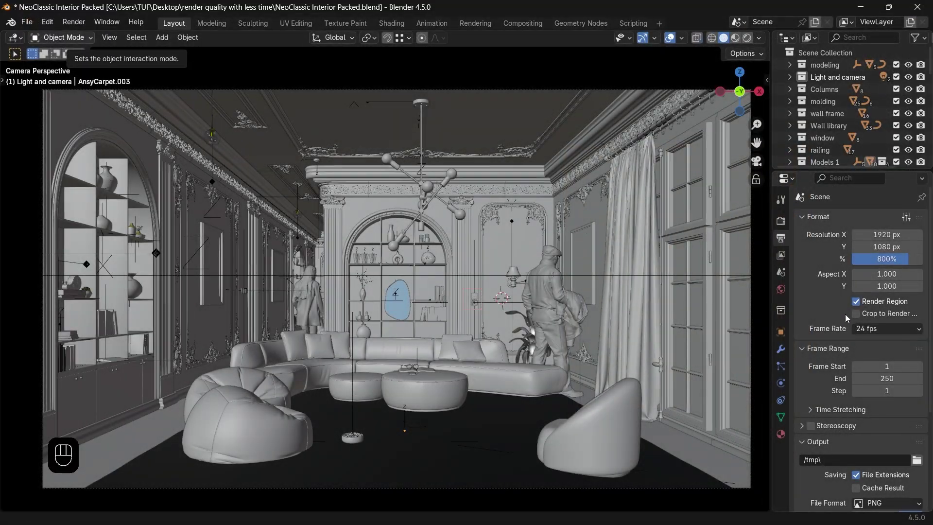
Step: Return the Sampling Render Noise Threshold from 0.3 to 0.01
{"action": "left_click", "coordinate": [781, 221]}
{"action": "left_click", "coordinate": [895, 348]}
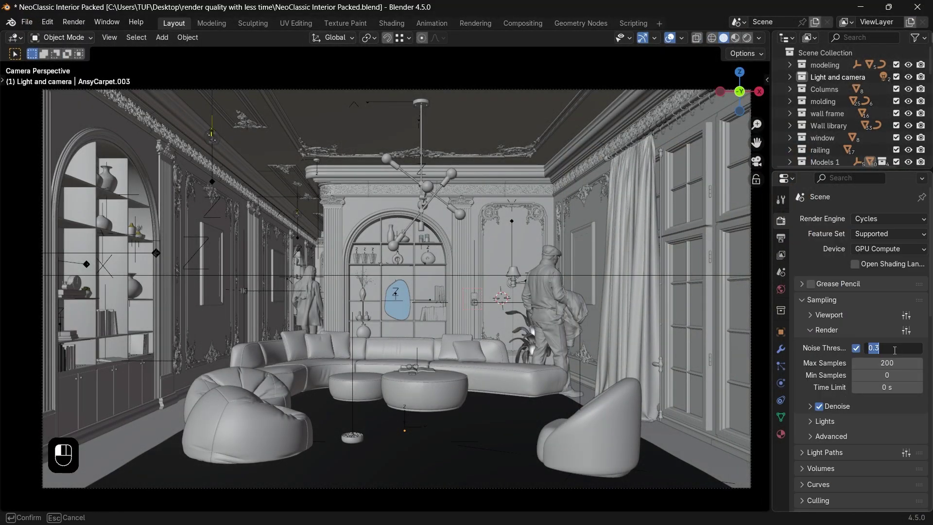
{"action": "type", "text": "0.01"}
{"action": "key", "text": "Return"}
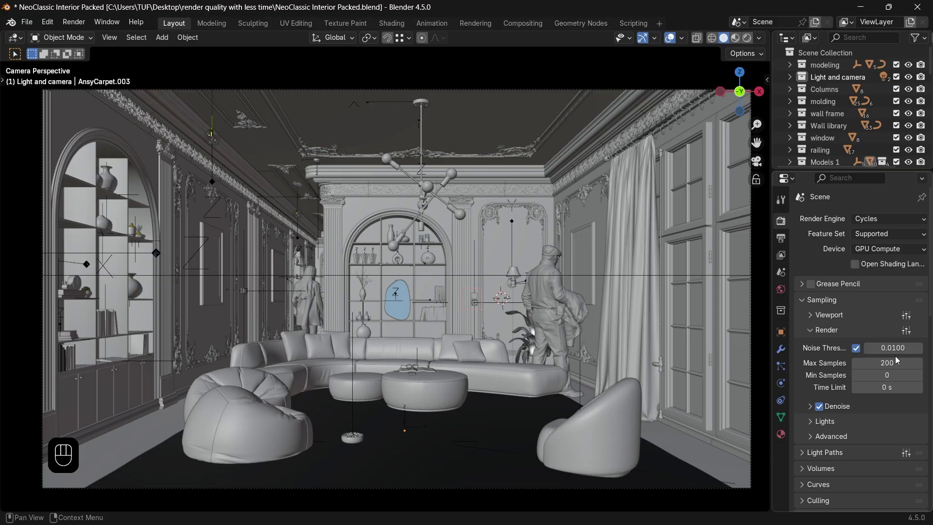